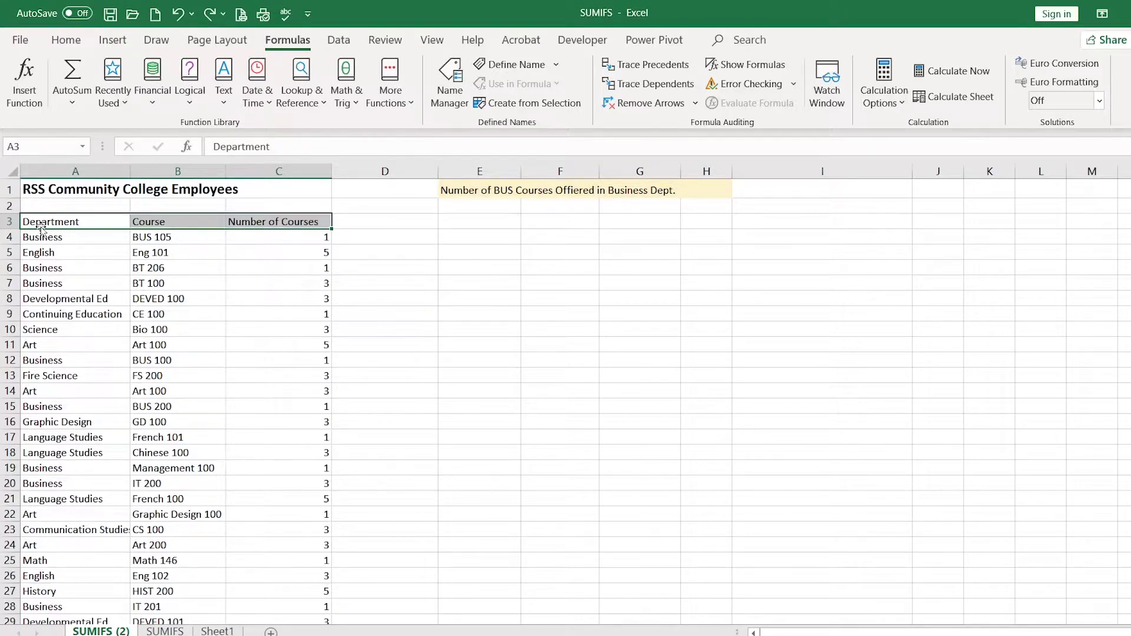
Step: Select the Department, Course and Number of Courses data from A3 to C35
drag(33, 223, 307, 590)
Step: Format A3:C35 as a table with headers in Light Blue Table Style Light 2
click(66, 40)
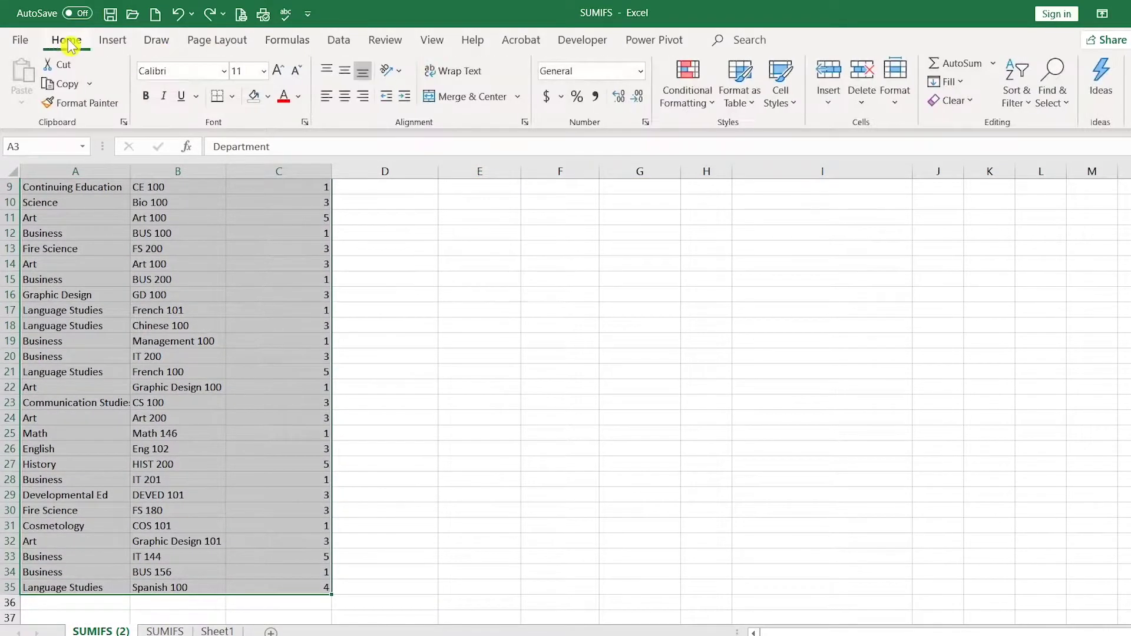
click(740, 79)
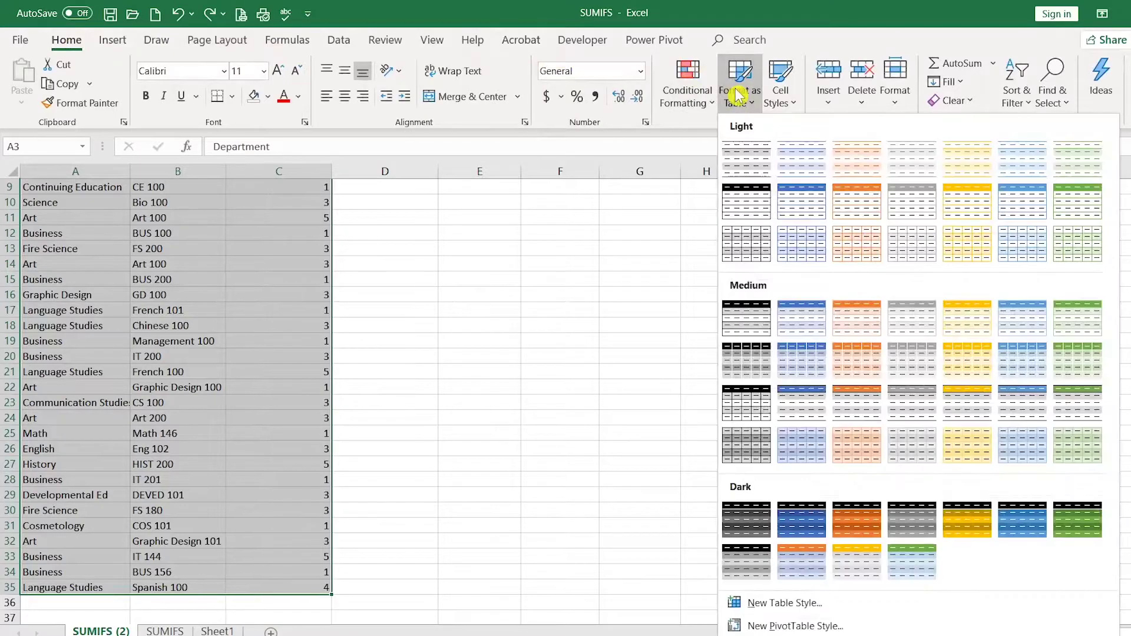
click(804, 171)
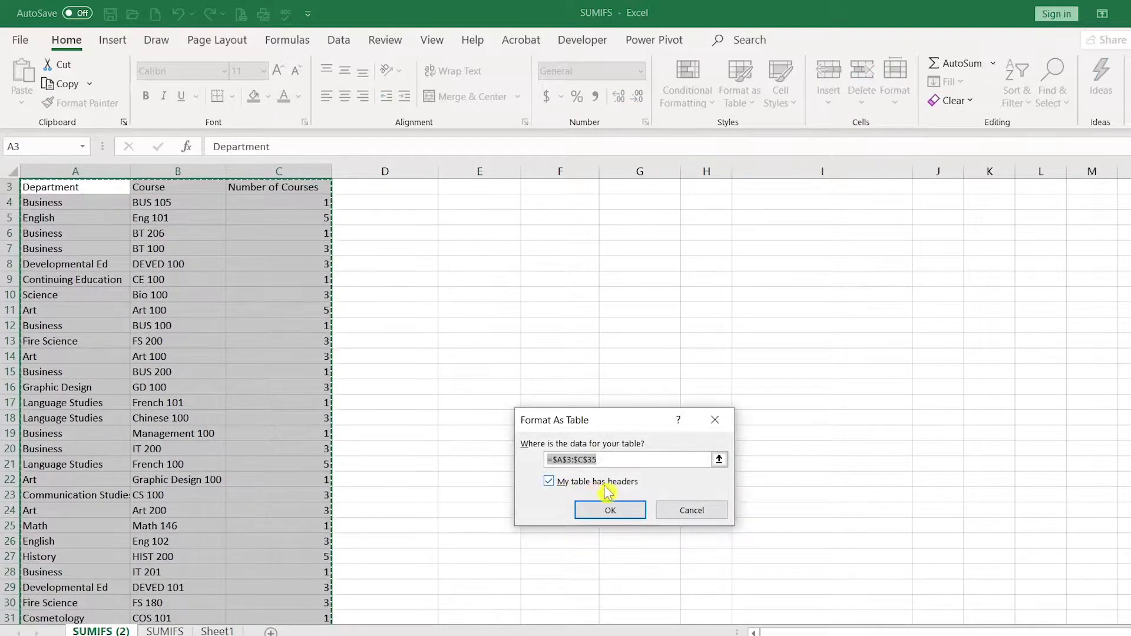
click(607, 508)
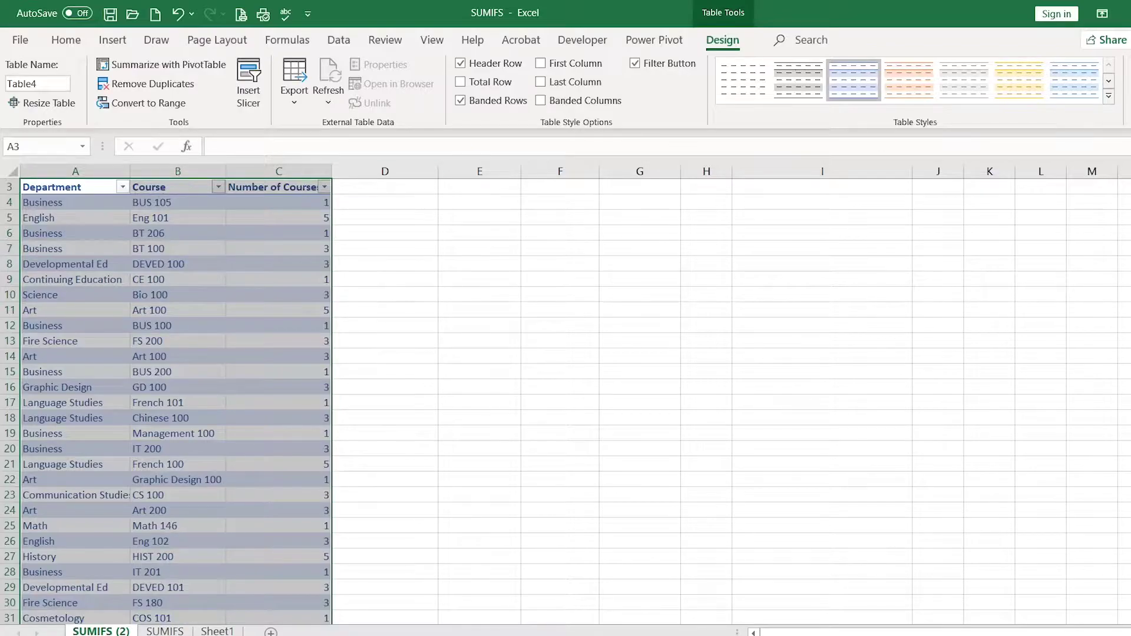
Step: Select H1 and find SUMIFS in the Formulas Math & Trig function list
scroll(710, 187, up, 1)
click(710, 187)
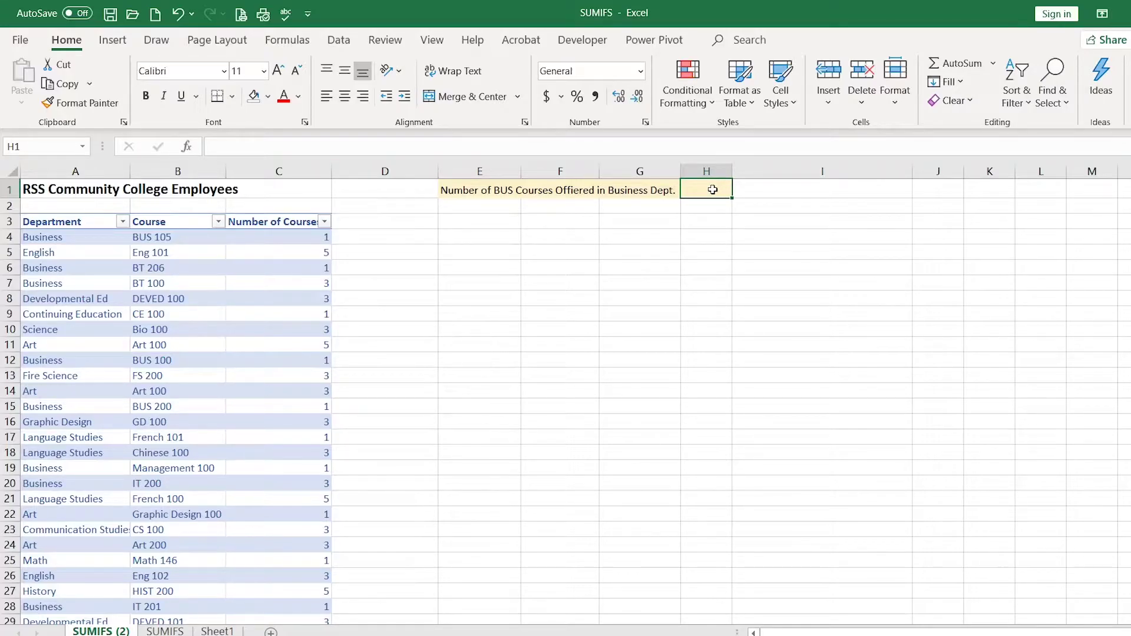
click(299, 45)
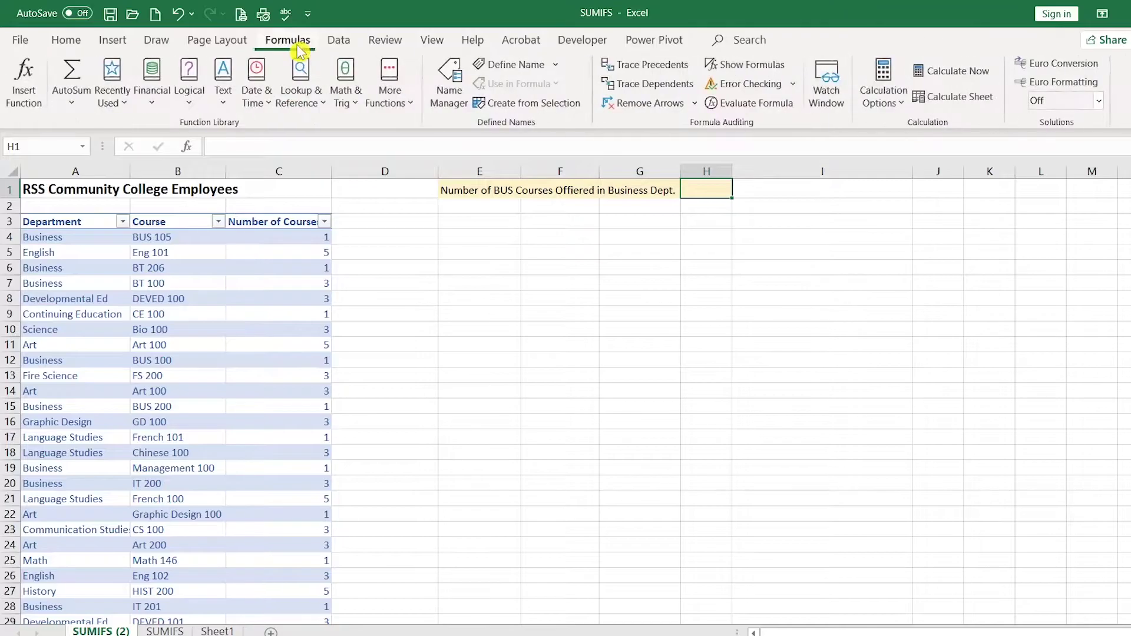
click(348, 94)
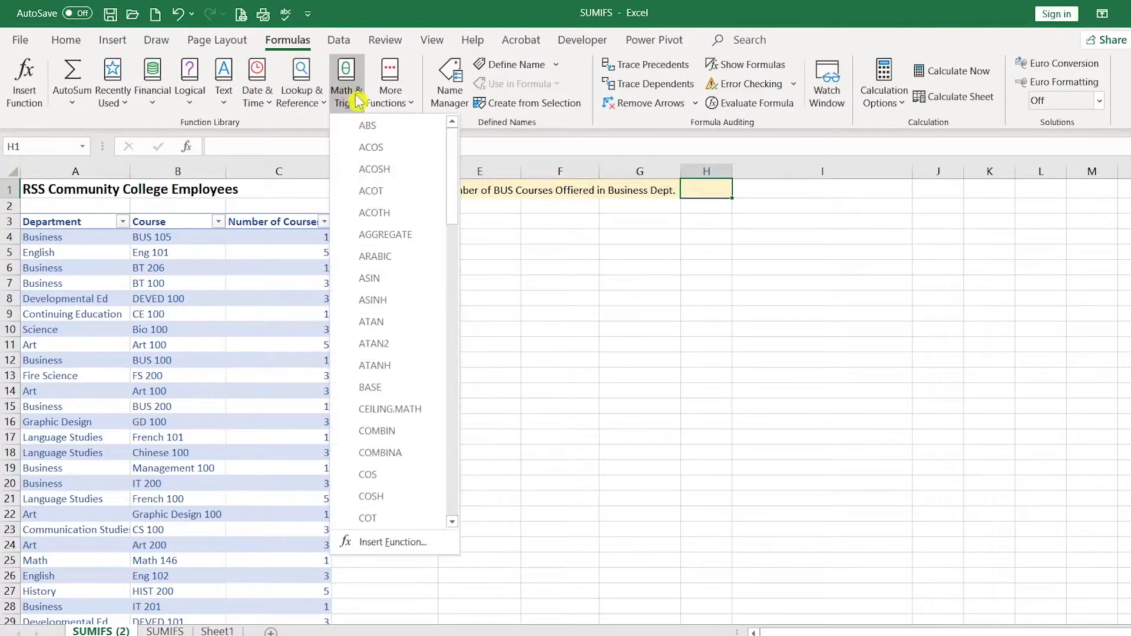
scroll(416, 377, down, 15)
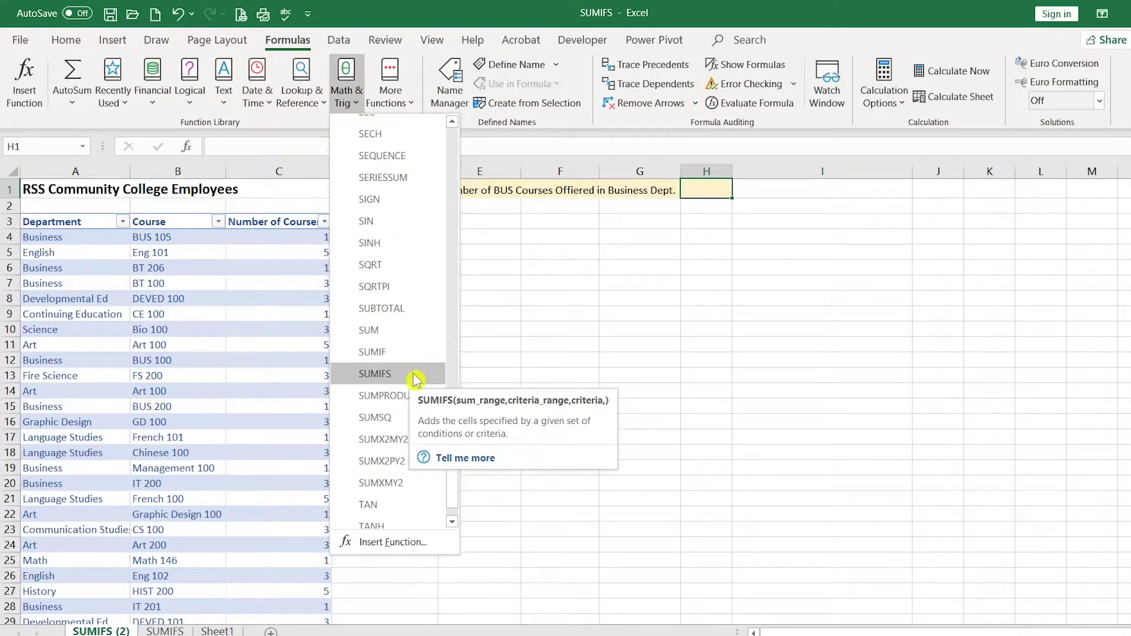
Step: Make SUMIFS sum Number of Courses (C4:C35) where Department (A4:A35) is Business, previewing 18
click(417, 374)
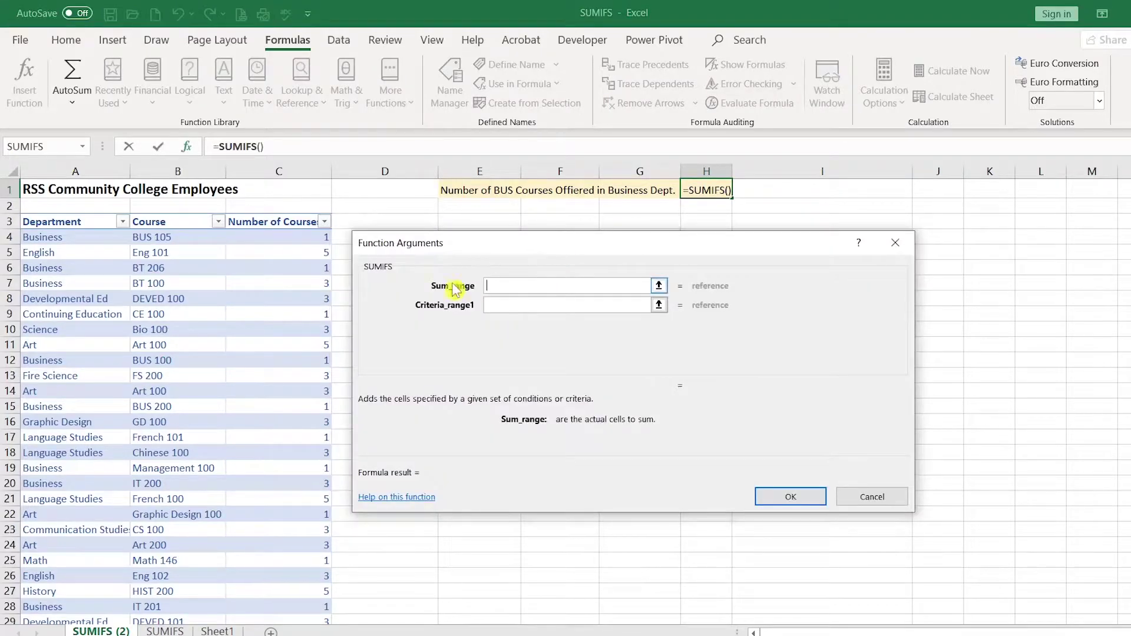
click(291, 236)
drag(290, 235, 296, 160)
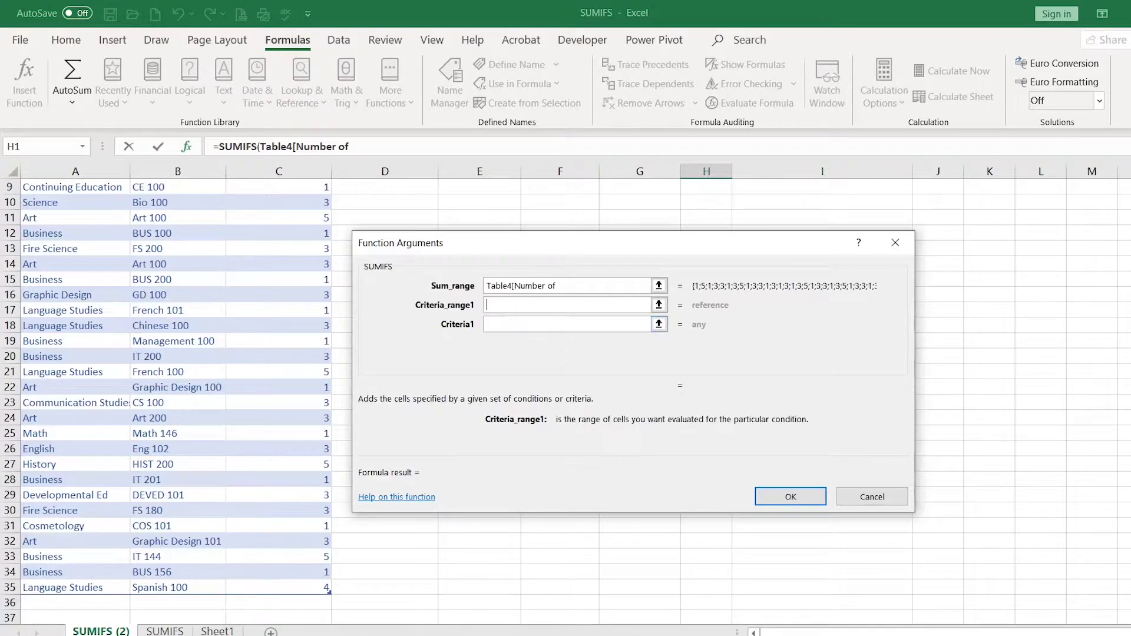
scroll(247, 263, up, 3)
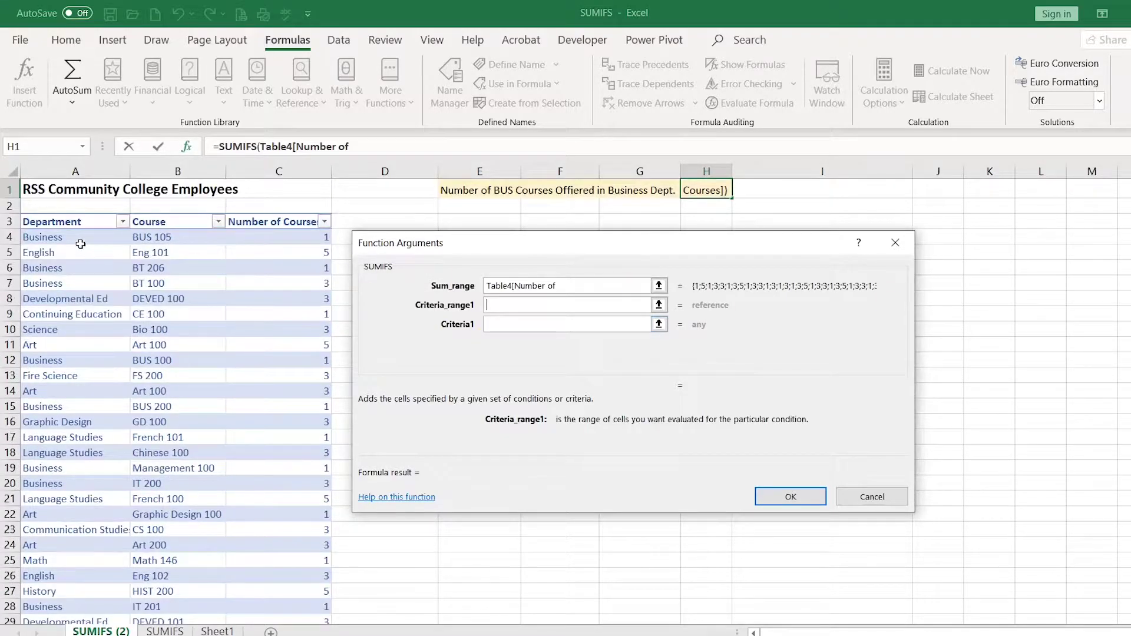
drag(81, 244, 80, 613)
click(512, 325)
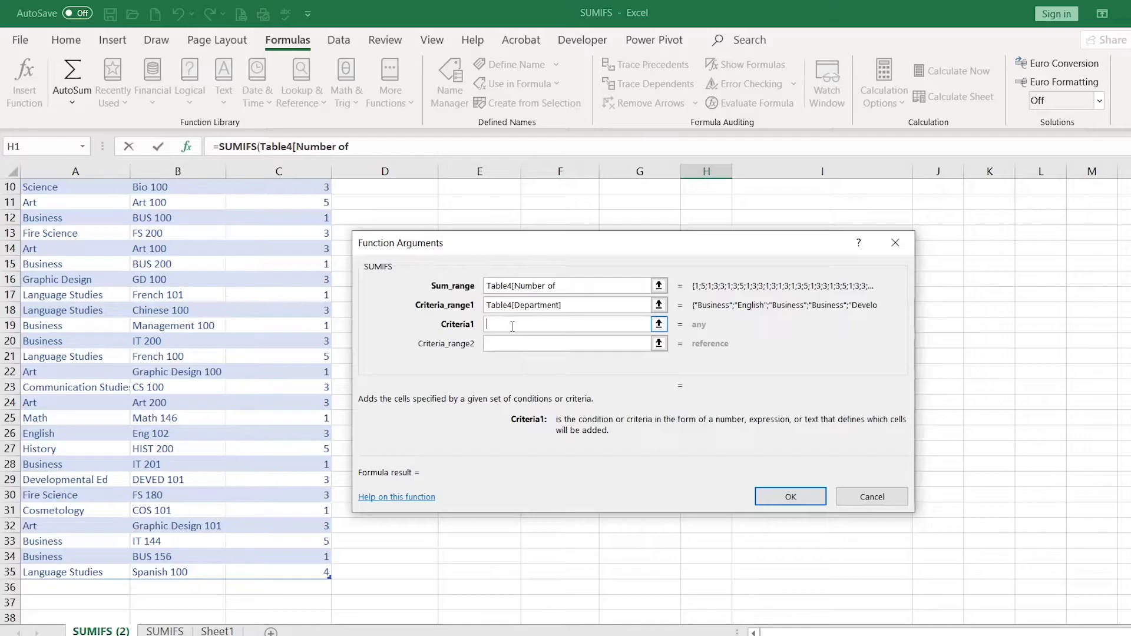
text(Business)
Step: Add Course (B4:B35) with criterion BT* as the second condition, so H1 shows 4
click(499, 342)
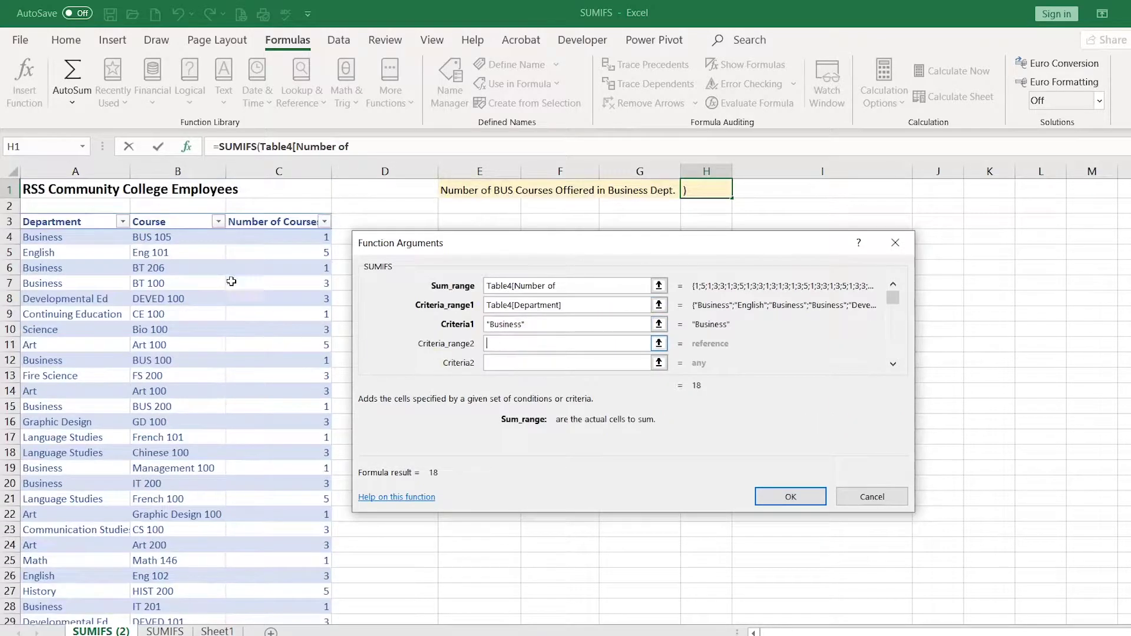
drag(156, 236, 165, 585)
click(512, 363)
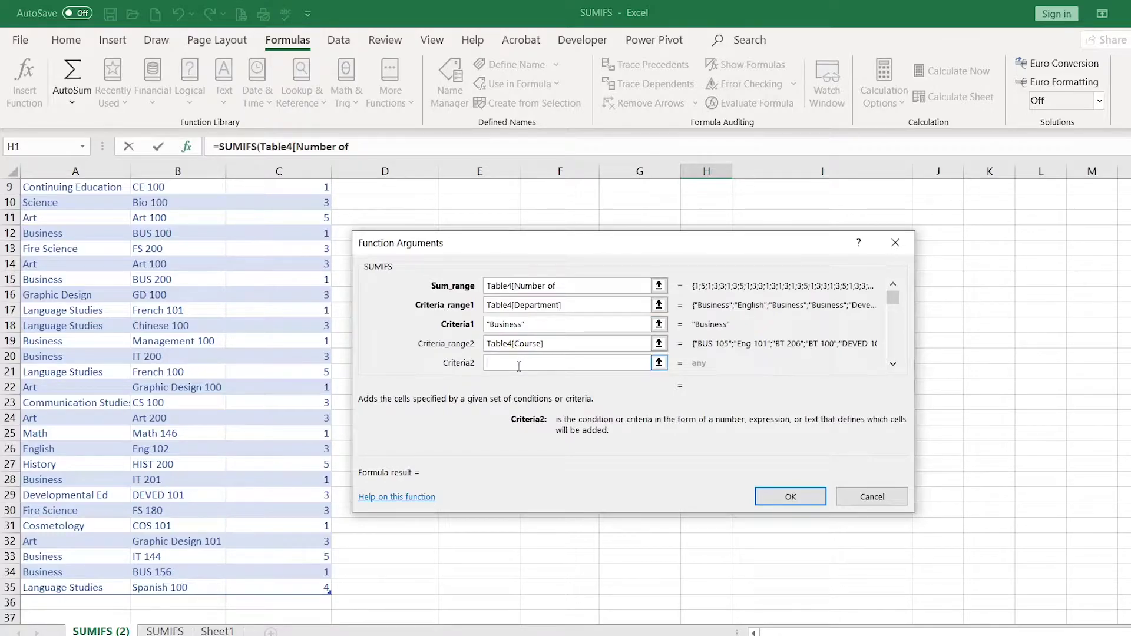
text(BT*)
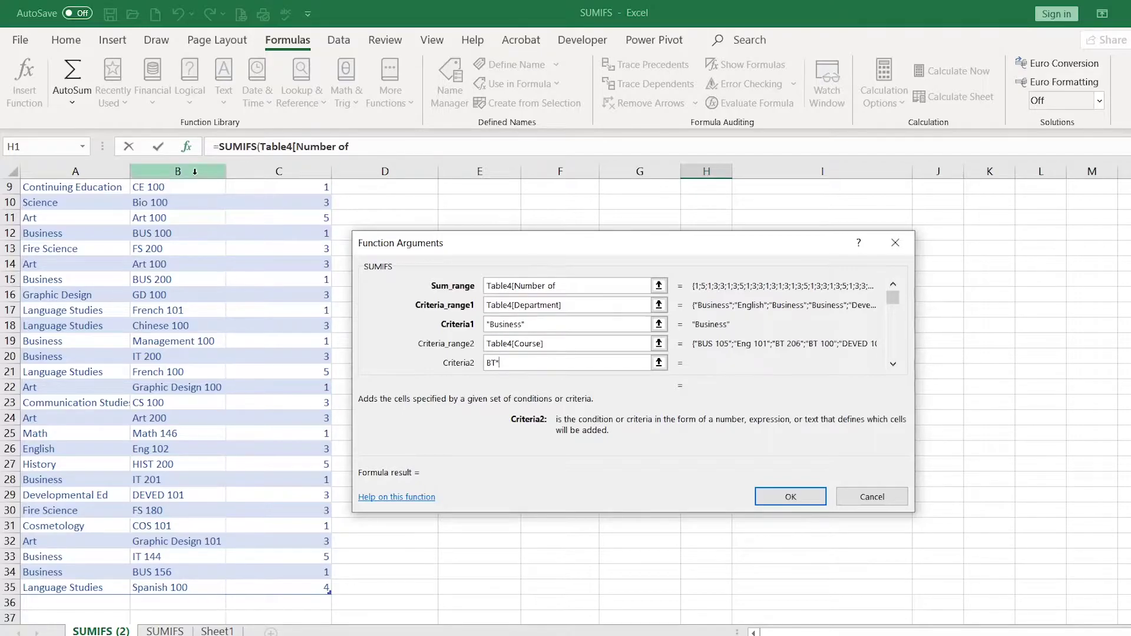
click(808, 500)
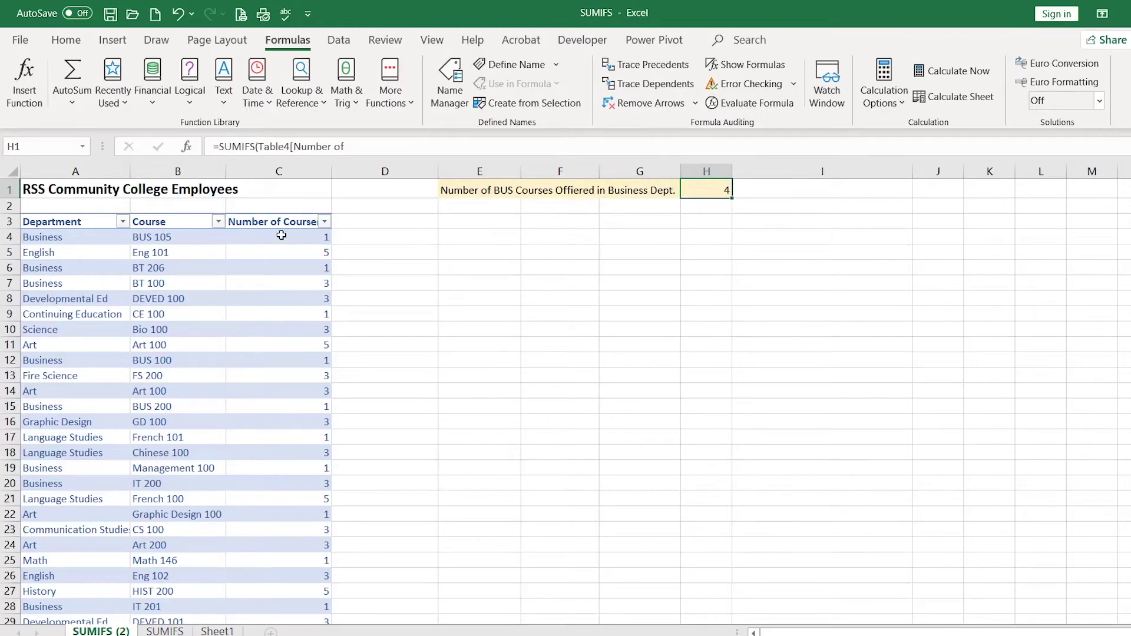
Step: Filter the Department column to show only the Business rows
click(123, 223)
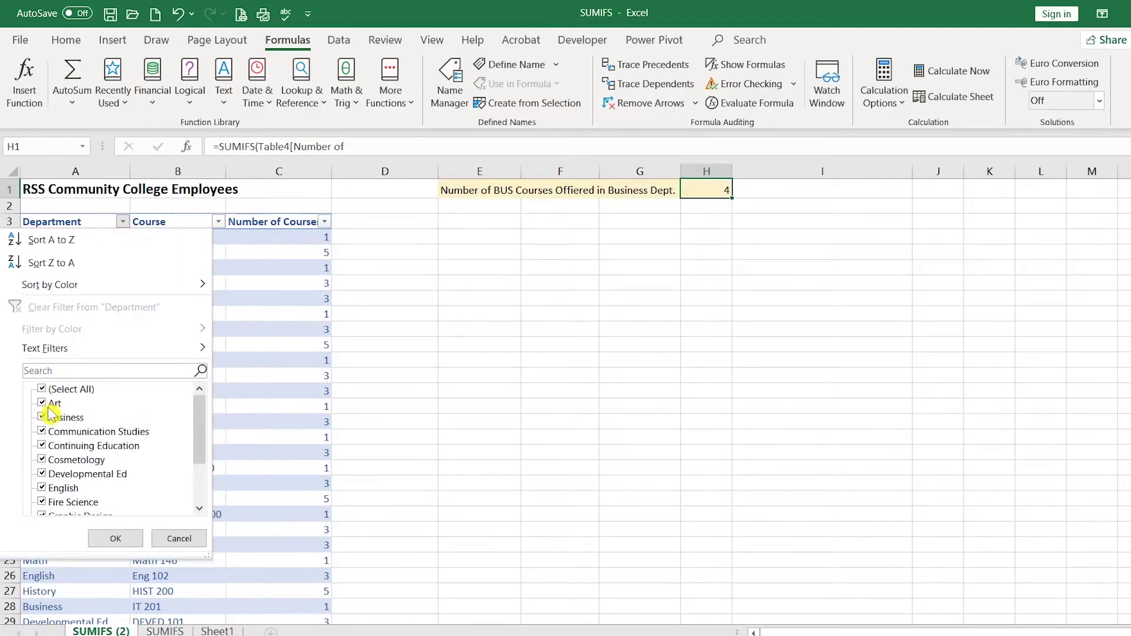
click(42, 390)
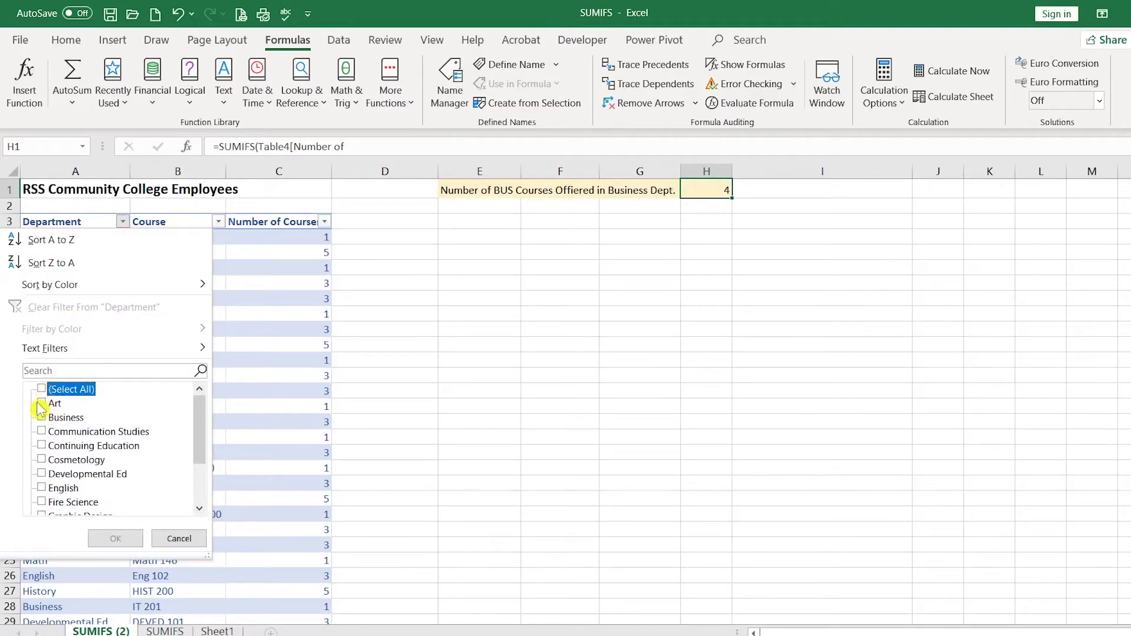
click(48, 418)
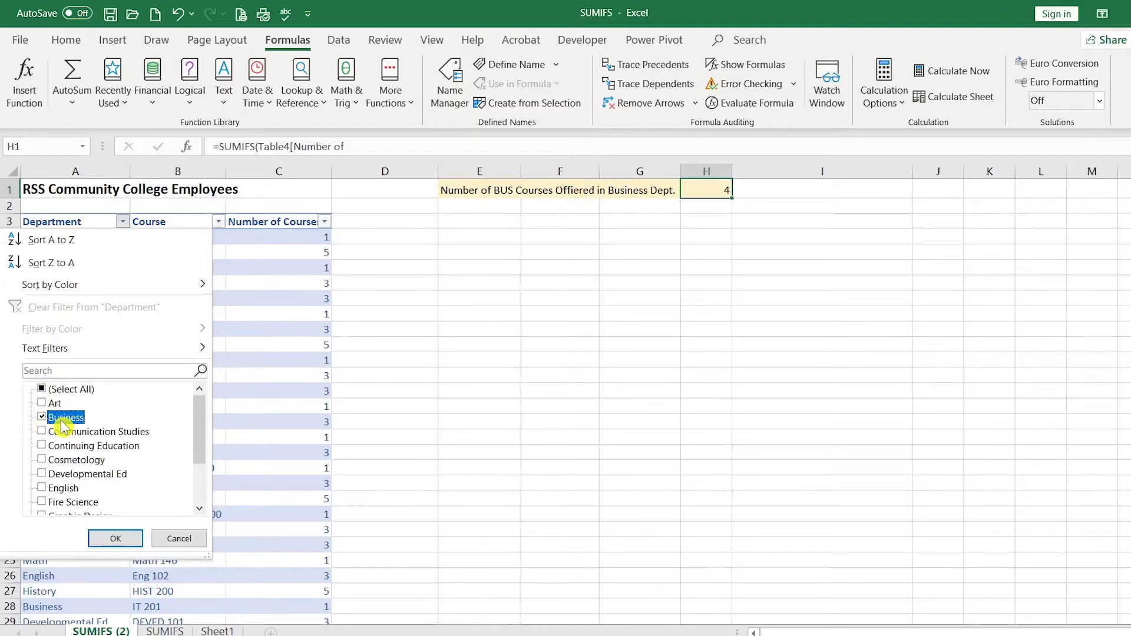
click(114, 538)
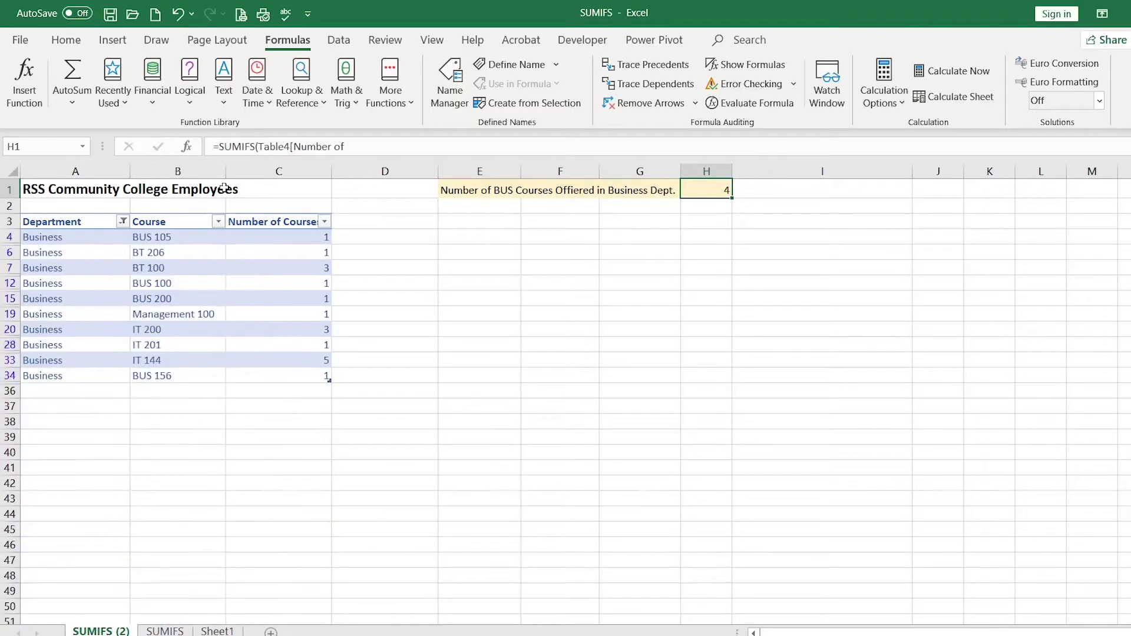
click(219, 223)
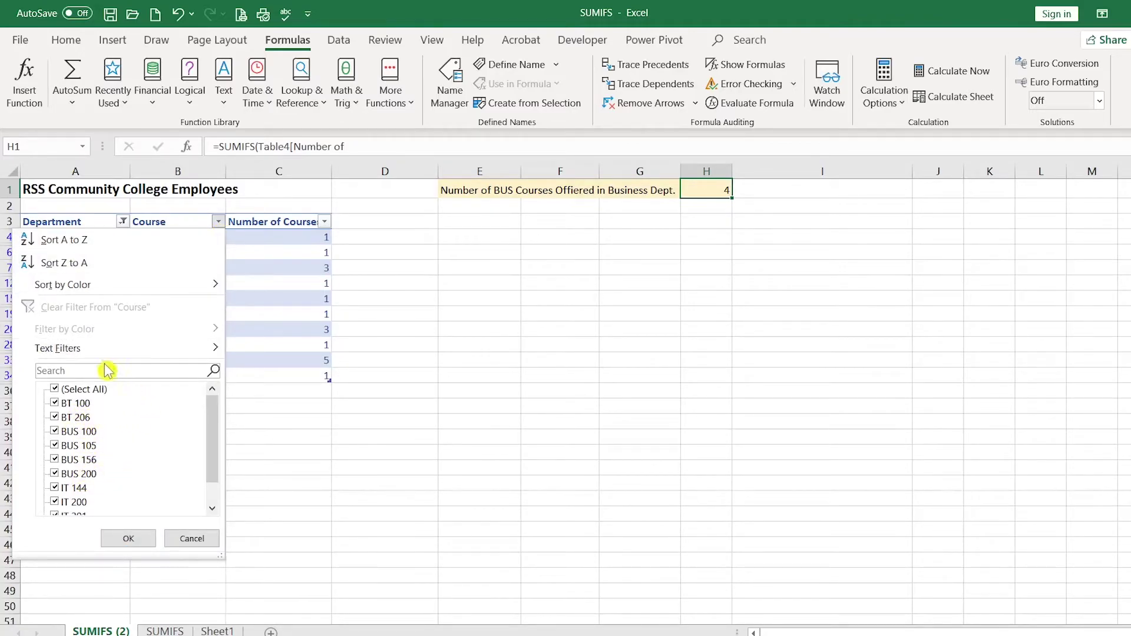
Step: Filter Course to entries containing BT, then select the remaining counts 1 and 3
mouse_move(191, 353)
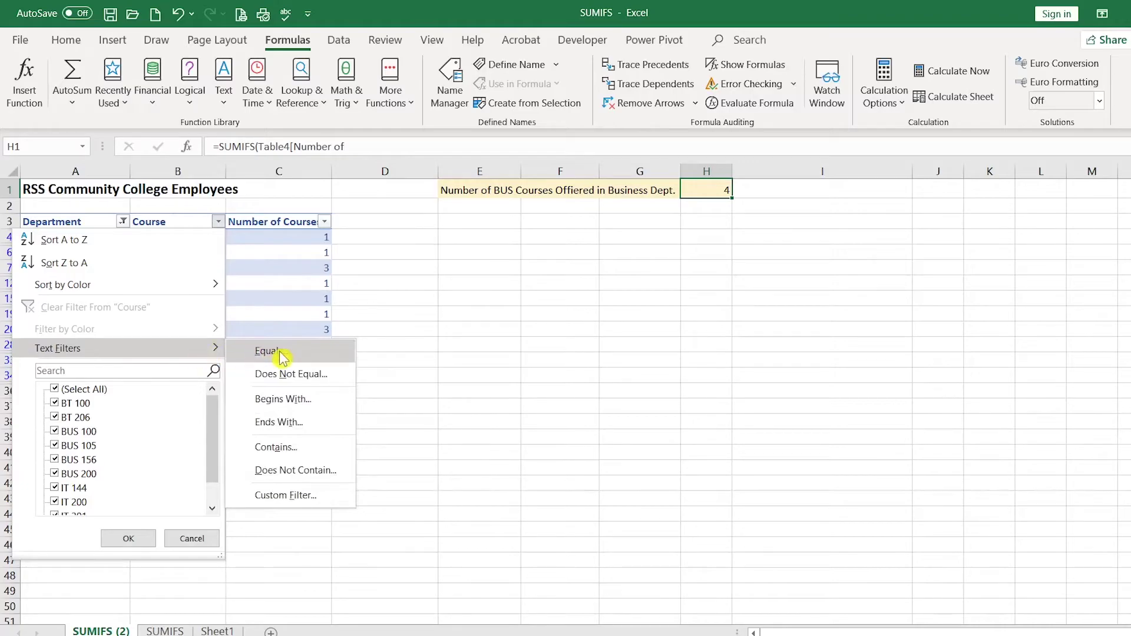
click(298, 457)
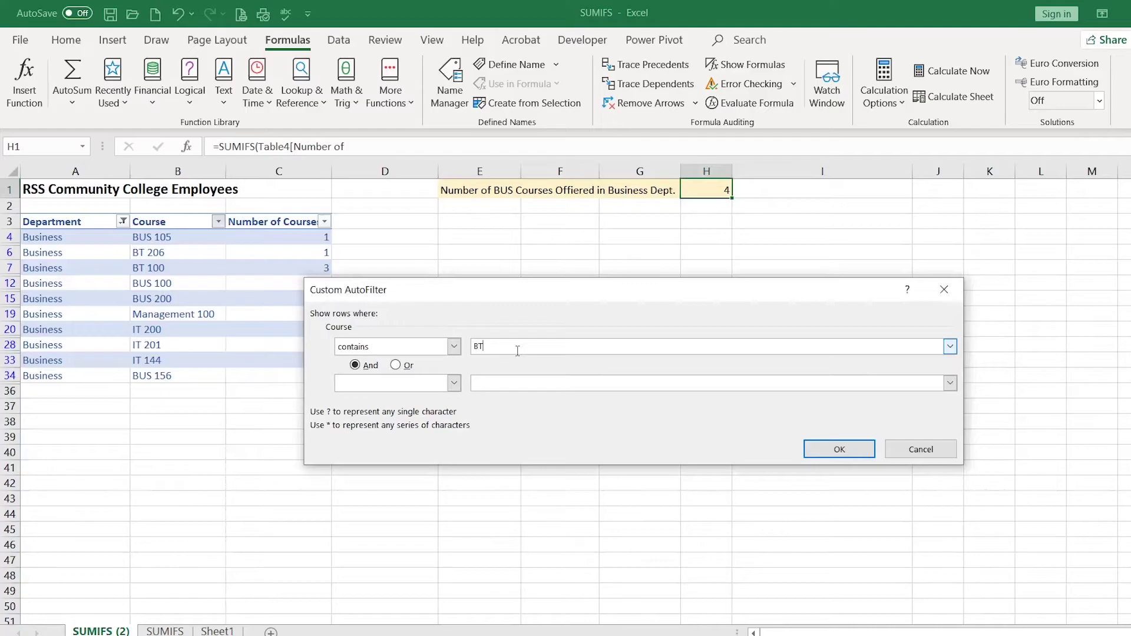
click(825, 451)
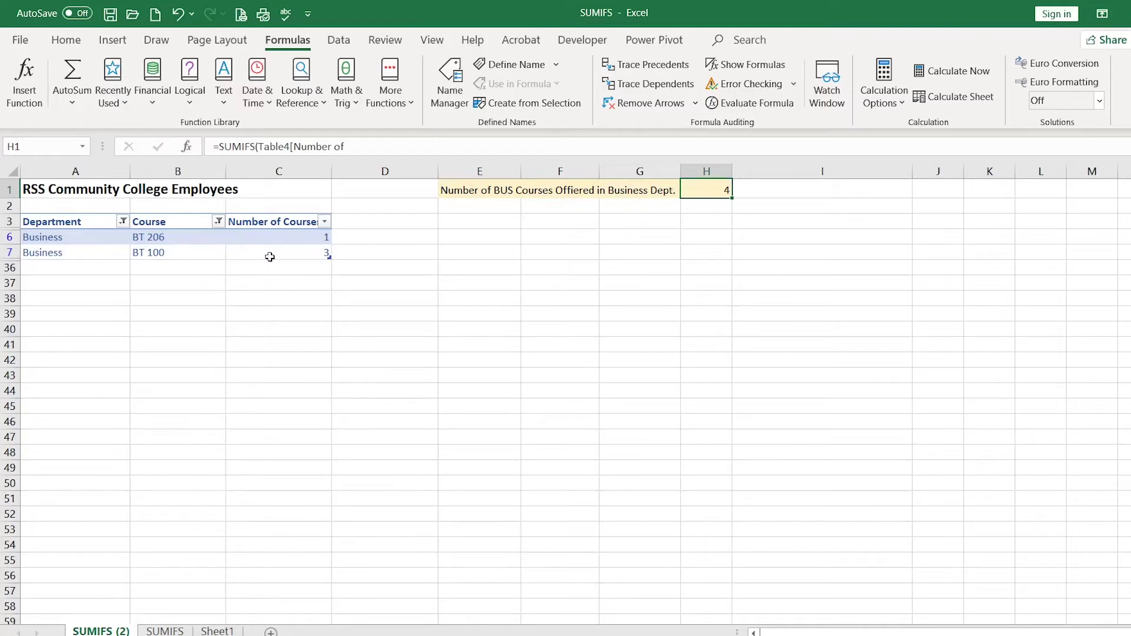
mouse_move(297, 237)
mouse_down()
mouse_move(289, 253)
mouse_move(303, 253)
mouse_up()
click(308, 270)
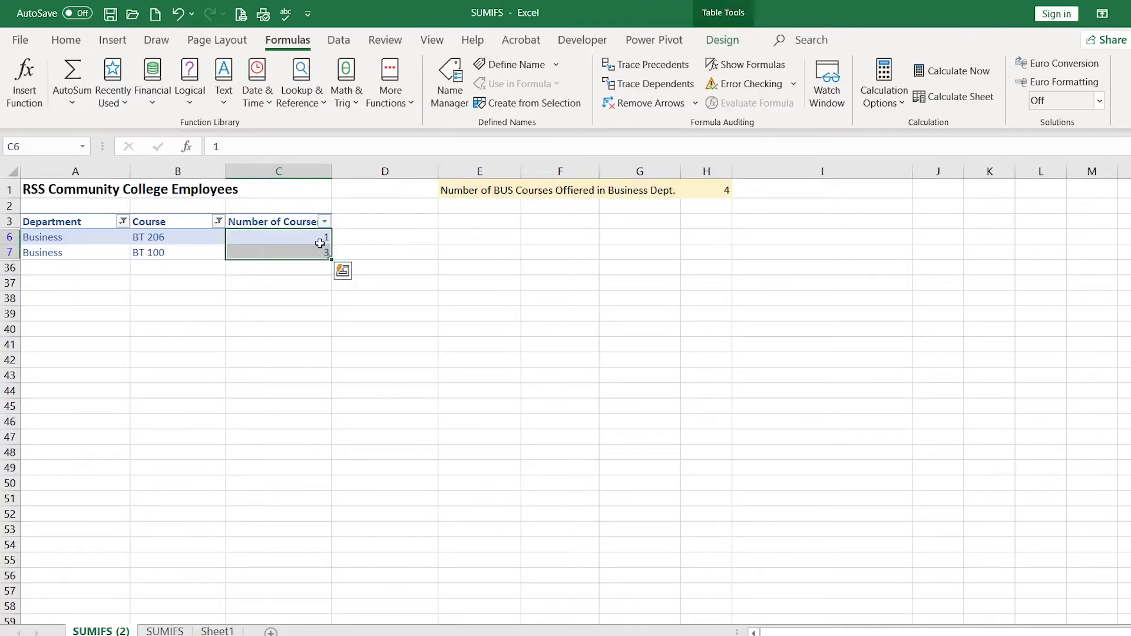
Step: Turn on the table's Total Row and set the Number of Courses total to Sum, showing 4
click(737, 17)
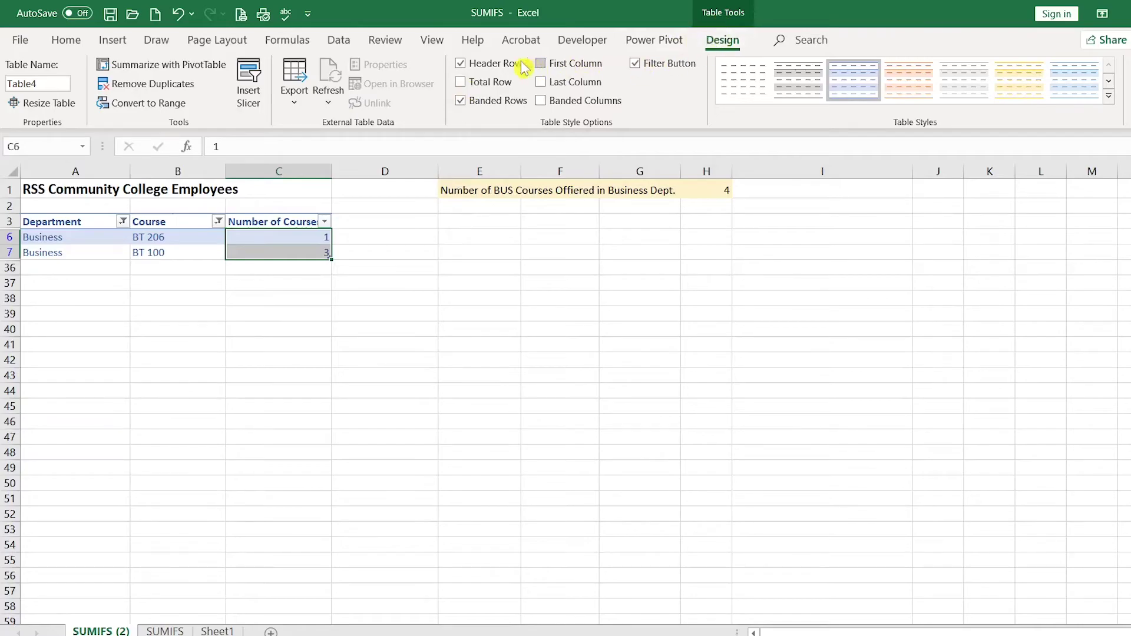
click(462, 84)
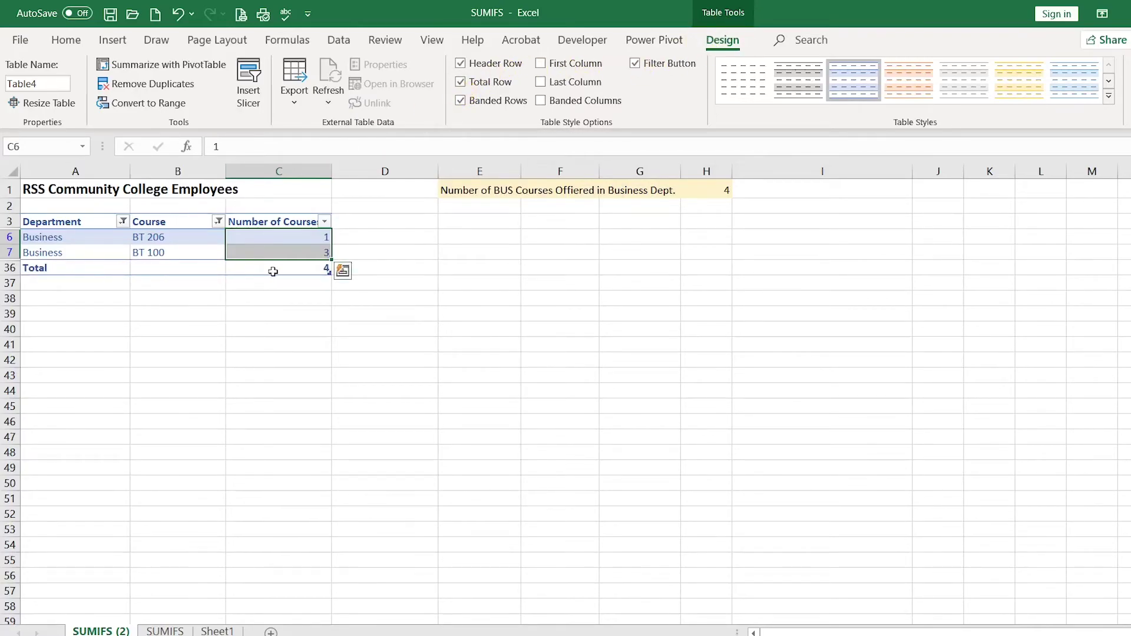
click(309, 269)
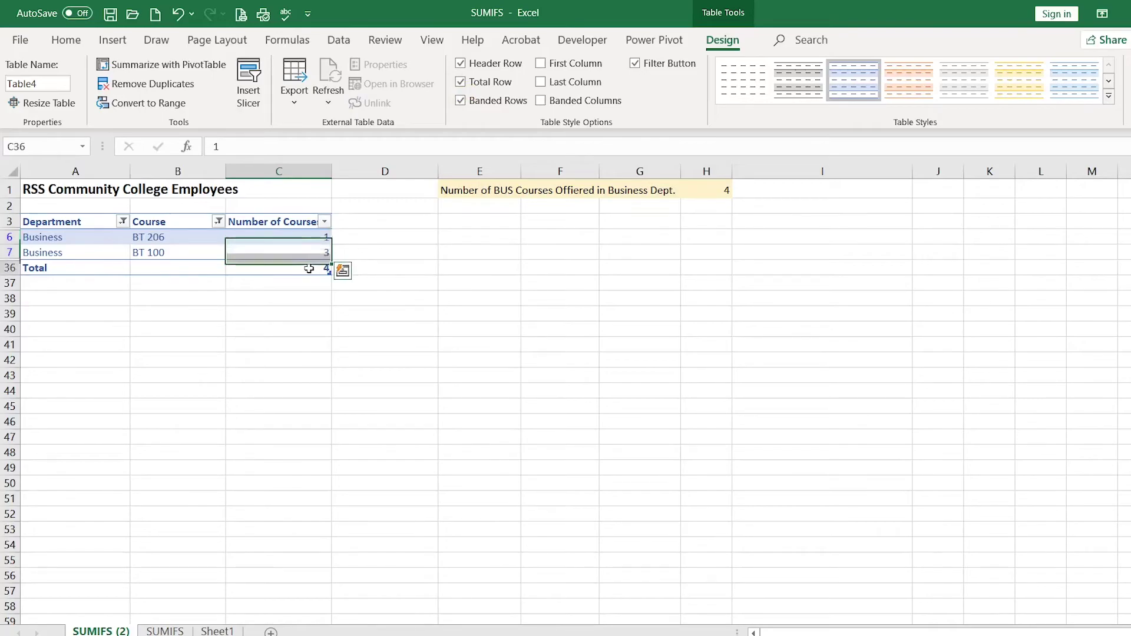
click(340, 269)
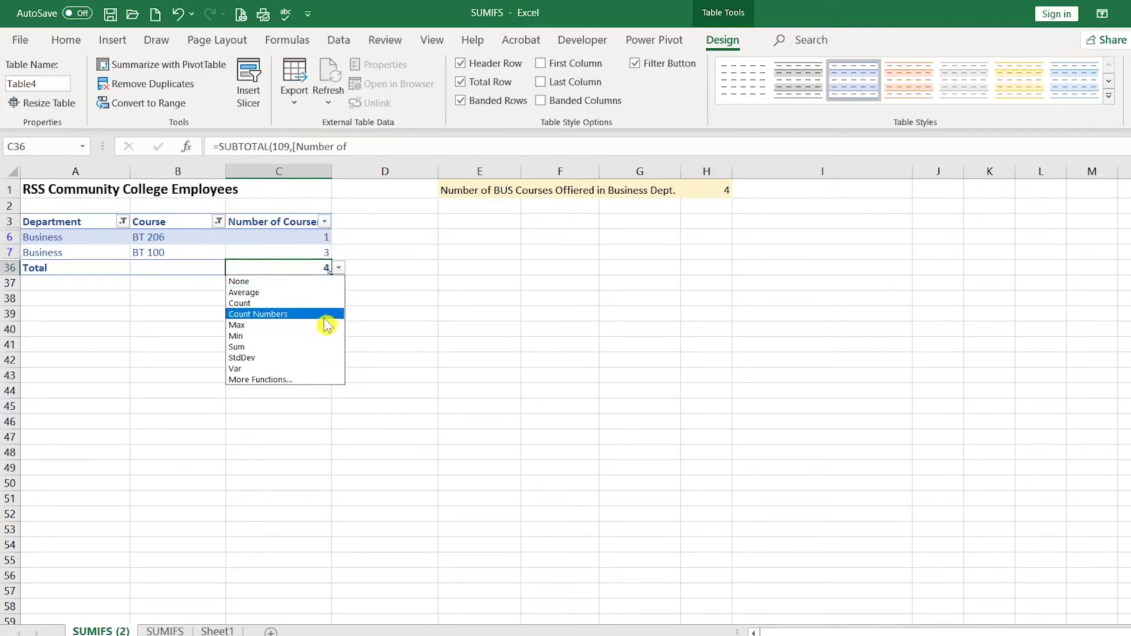
click(314, 345)
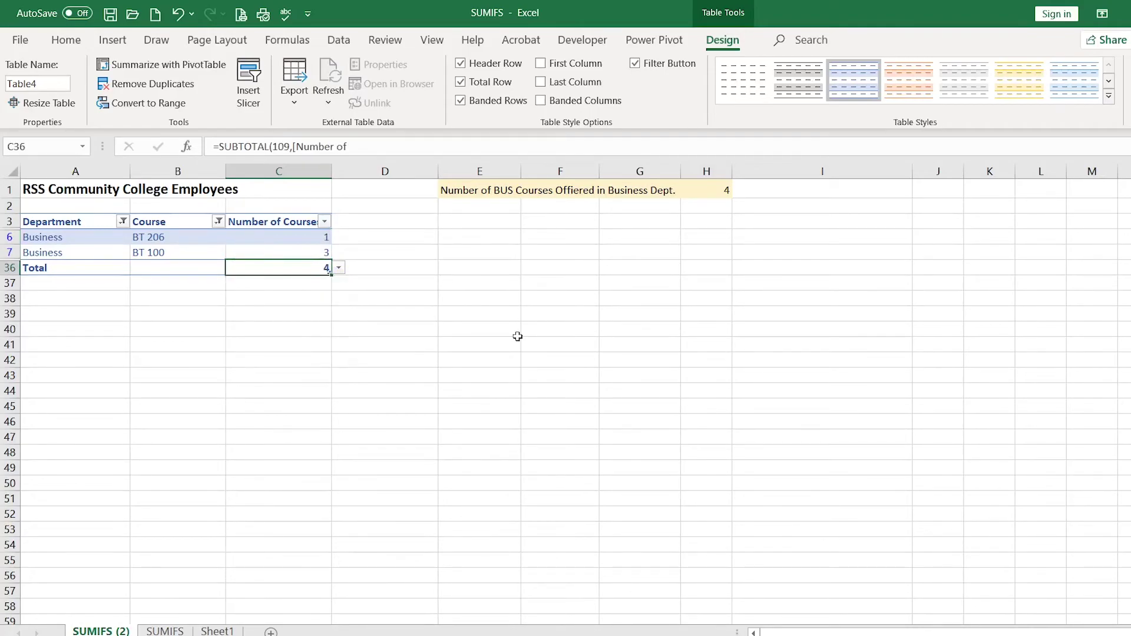
click(398, 271)
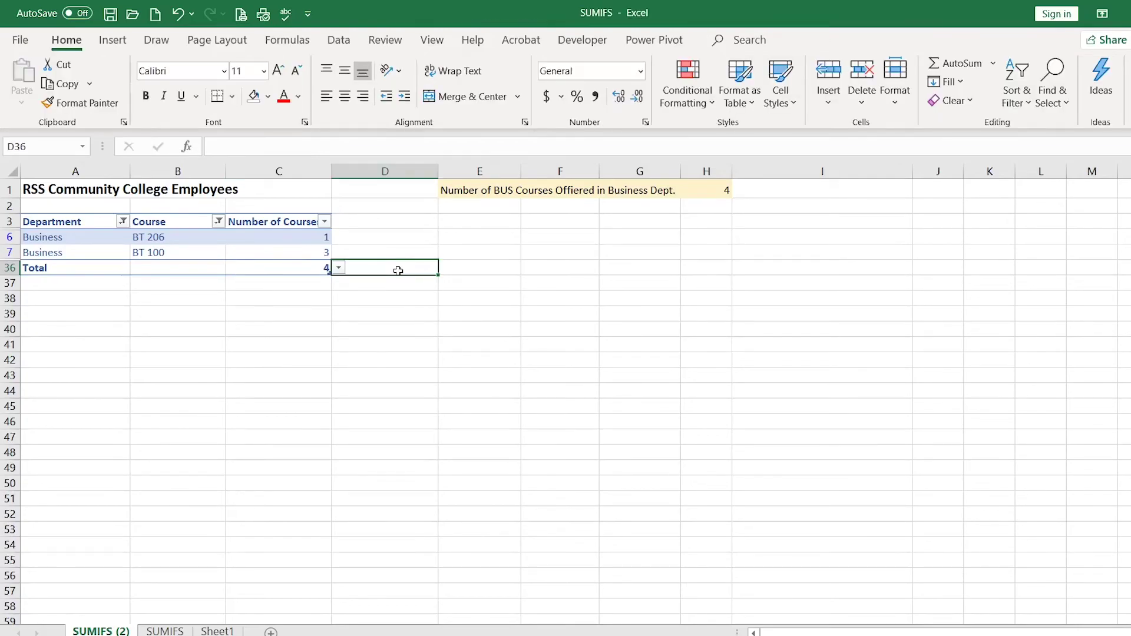